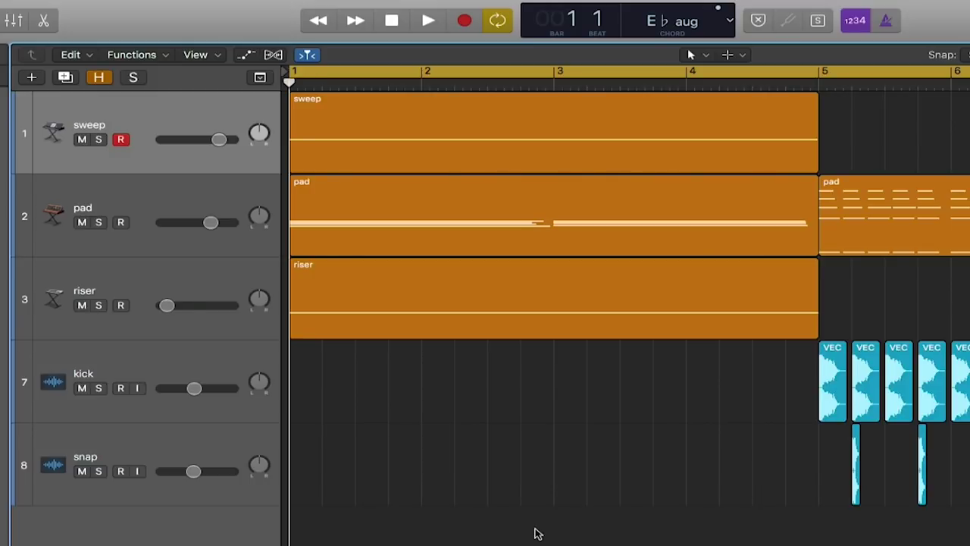
Step: Play the buildup, then solo the sweep track and hear it alone to just past bar 5
key("space")
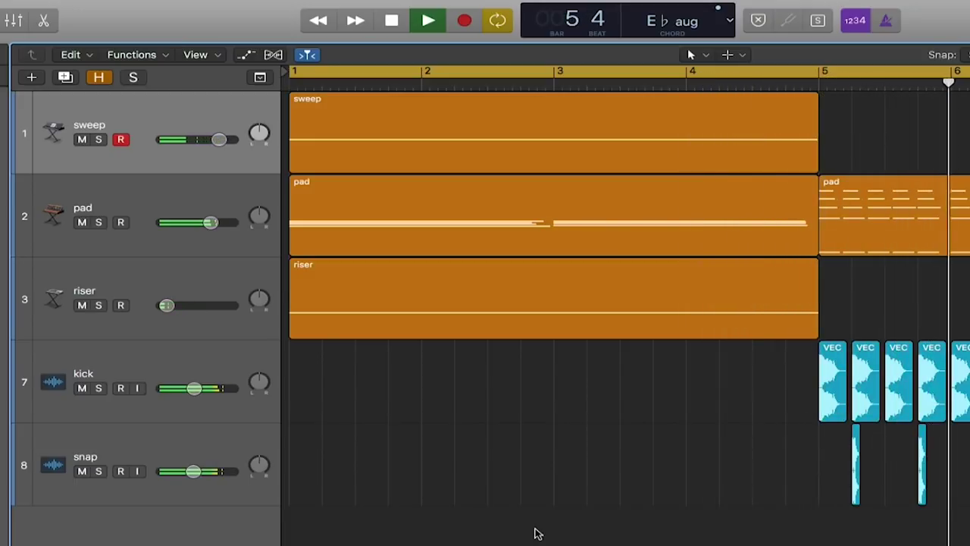
key("space")
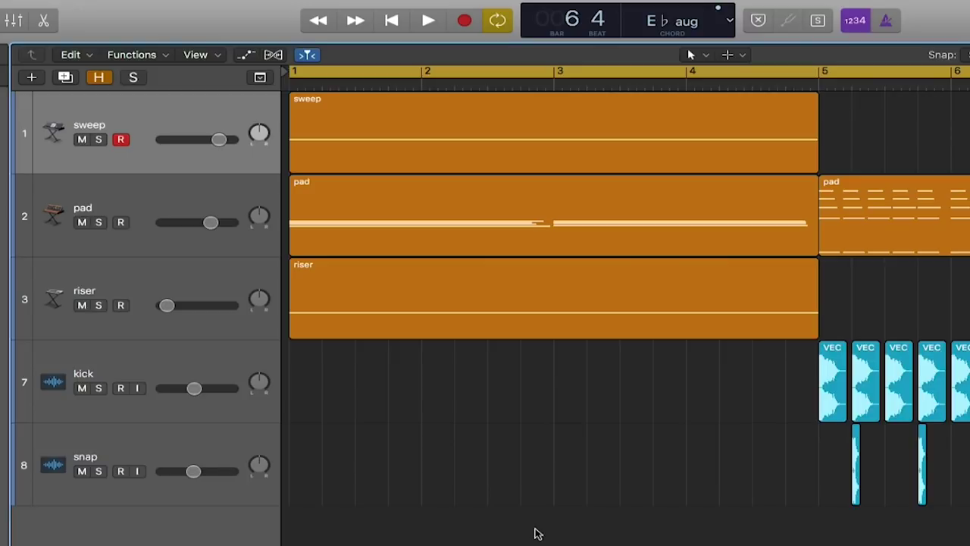
left_click(159, 104)
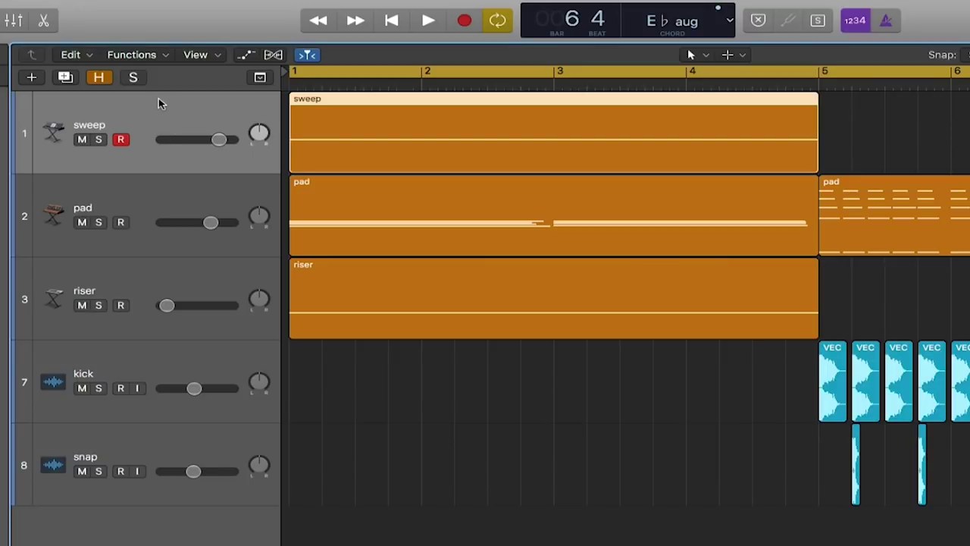
left_click(97, 141)
key("space")
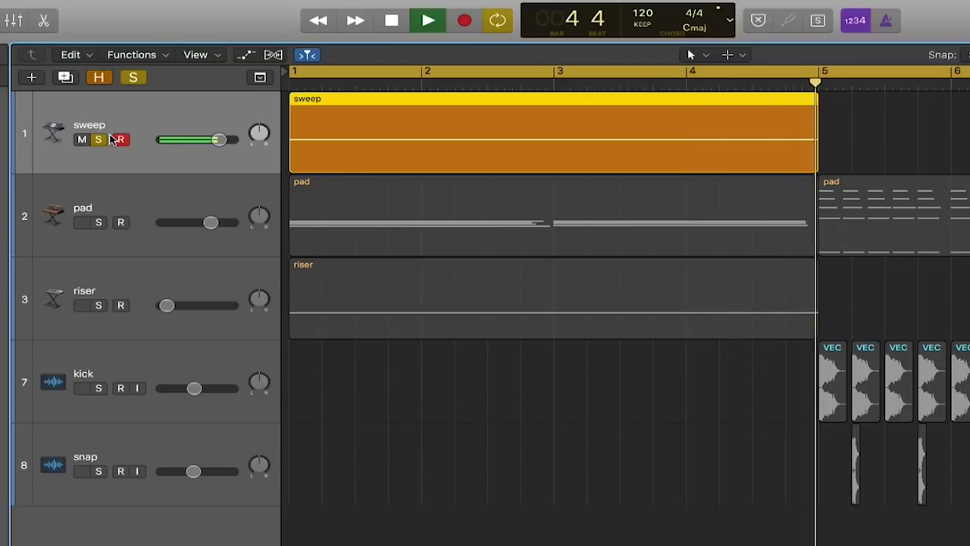
key("space")
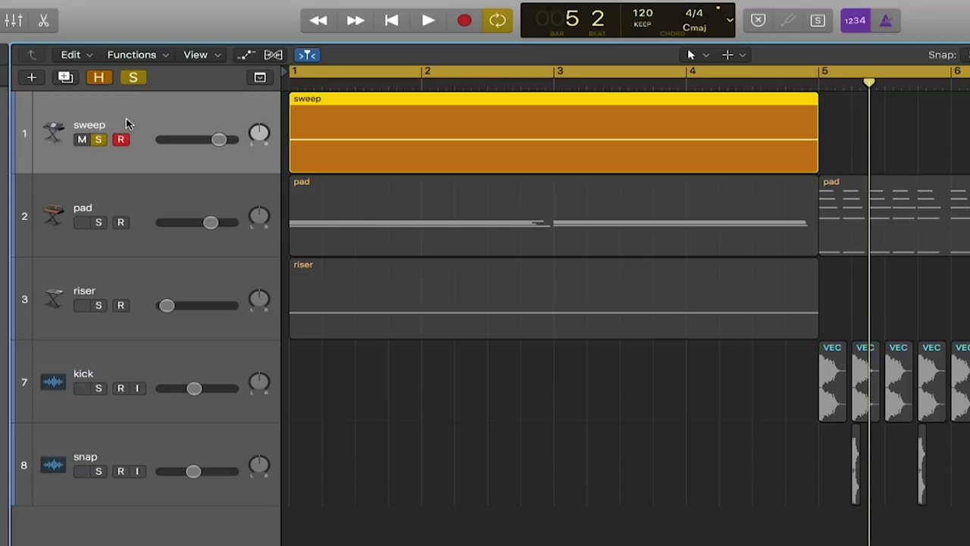
Step: Ramp the sweep's ES2 LPF Cutoff from 0.402 at bar 1 to 1.000 at bar 5, and play it
key("a")
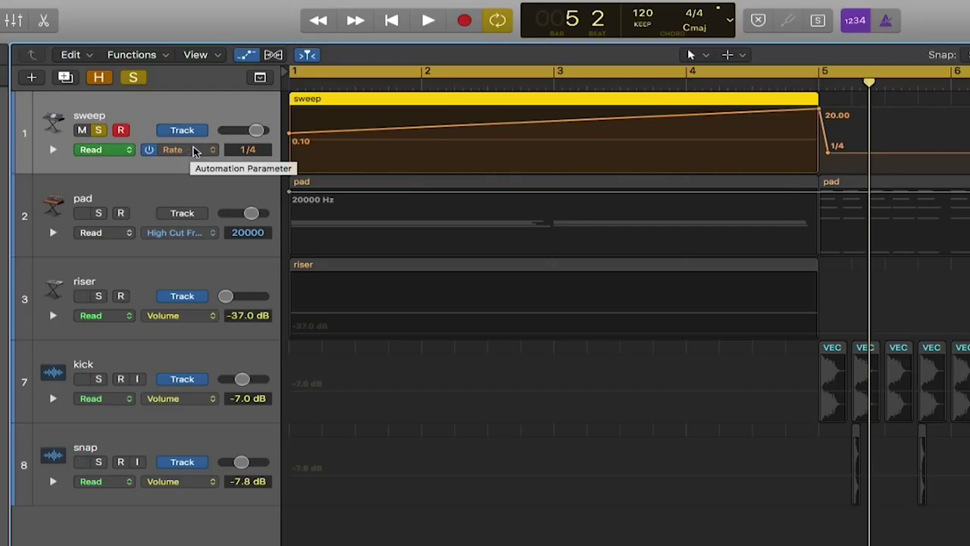
left_click(193, 149)
left_click(215, 129)
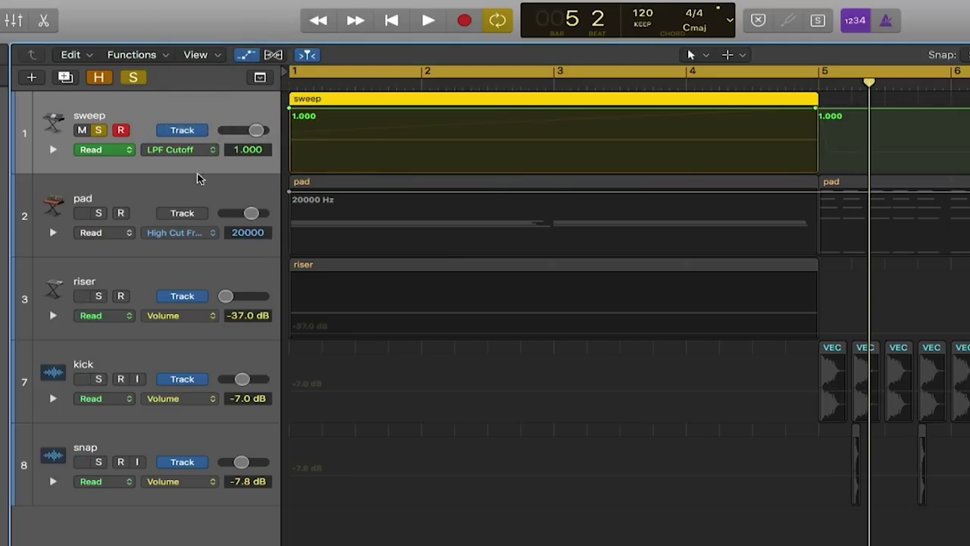
left_click_drag(291, 112, 291, 148)
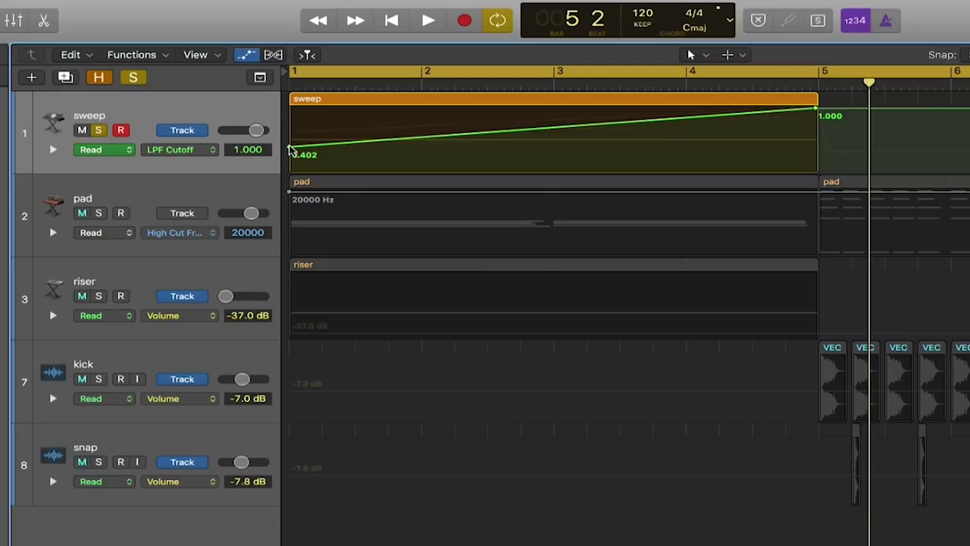
key("space")
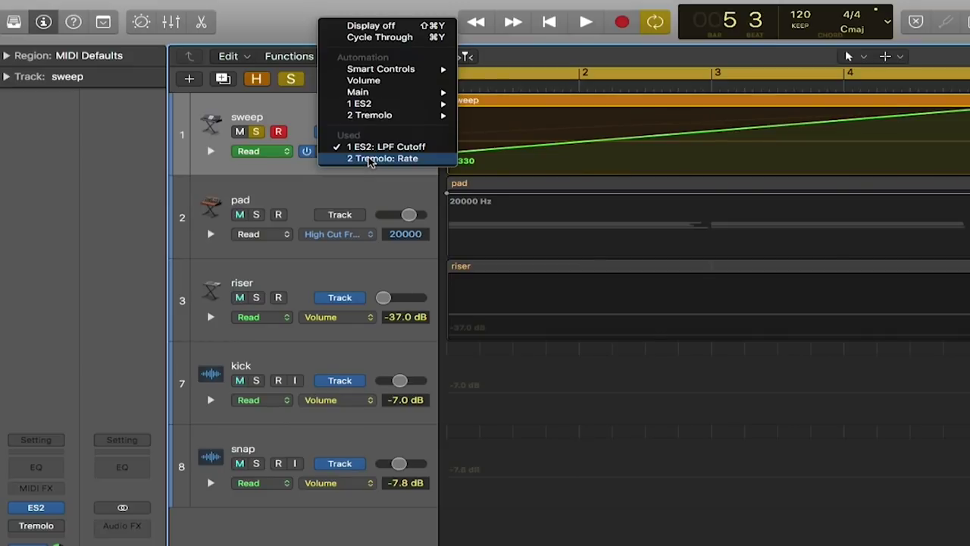
Step: Switch the sweep's automation lane to Tremolo Rate, rising from 0.10, check the Tremolo plug-in, and audition it
left_click(371, 160)
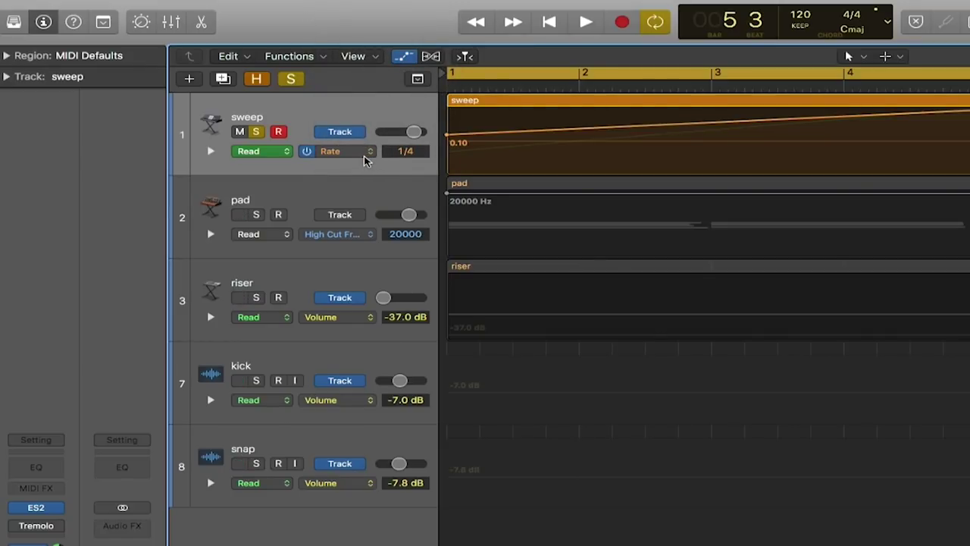
left_click(32, 524)
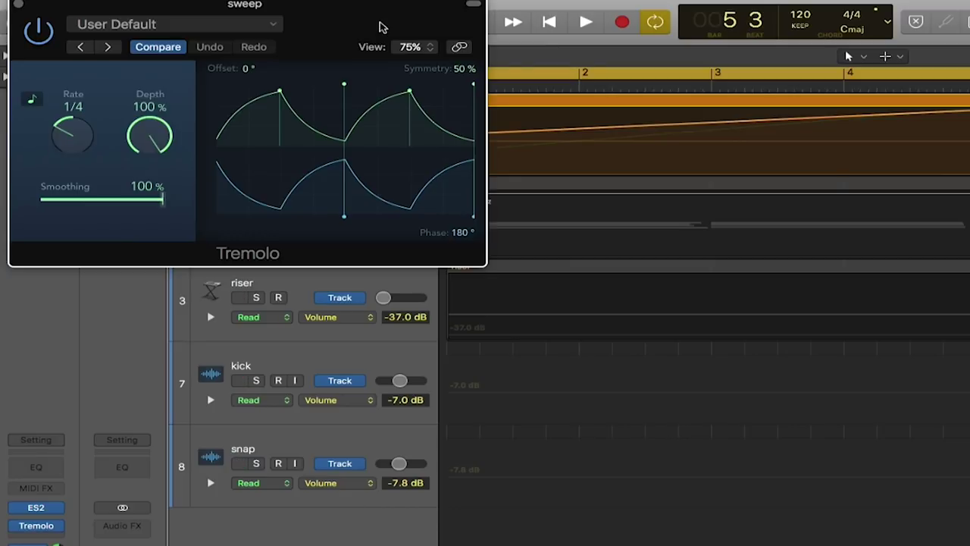
key("super+w")
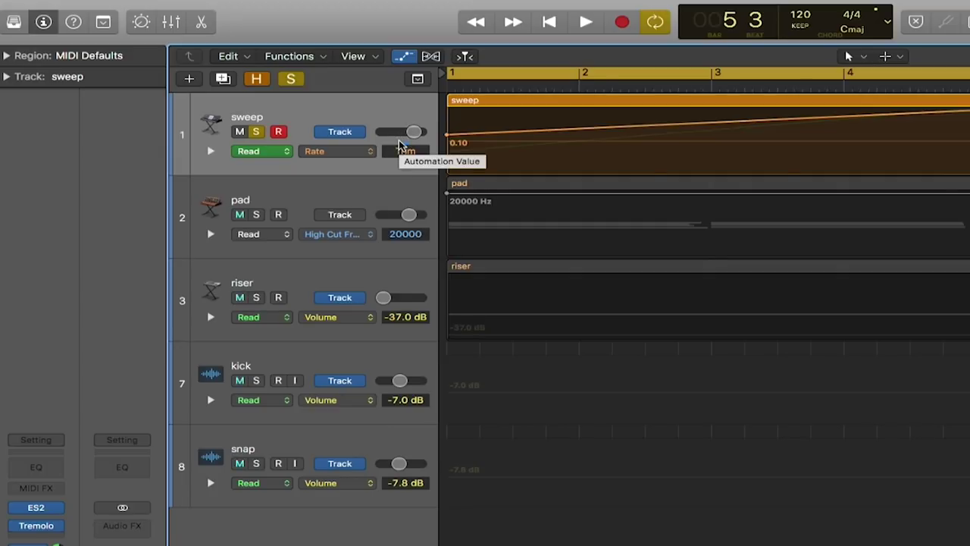
key("space")
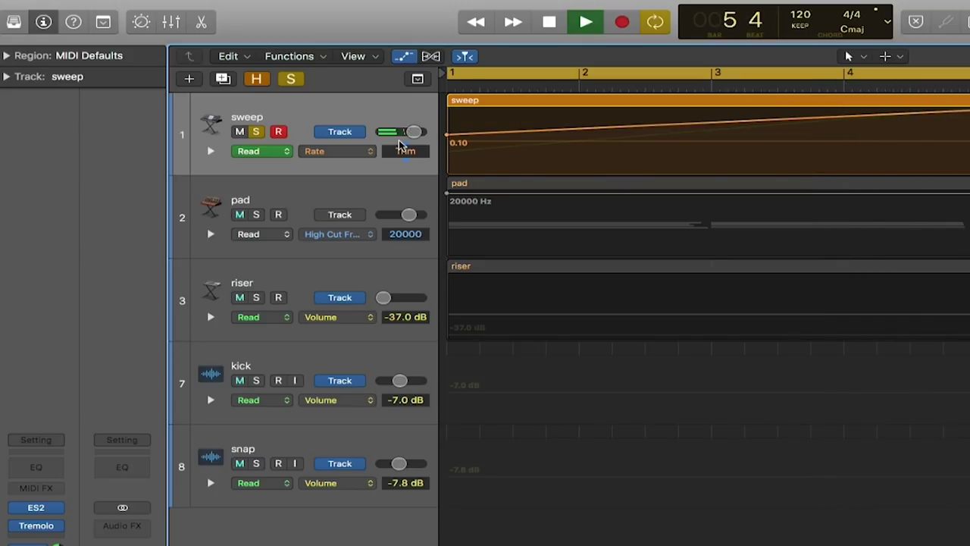
key("space")
Step: Solo the pad track, unsolo the sweep, and play the pad alone through bar 4
left_click(321, 206)
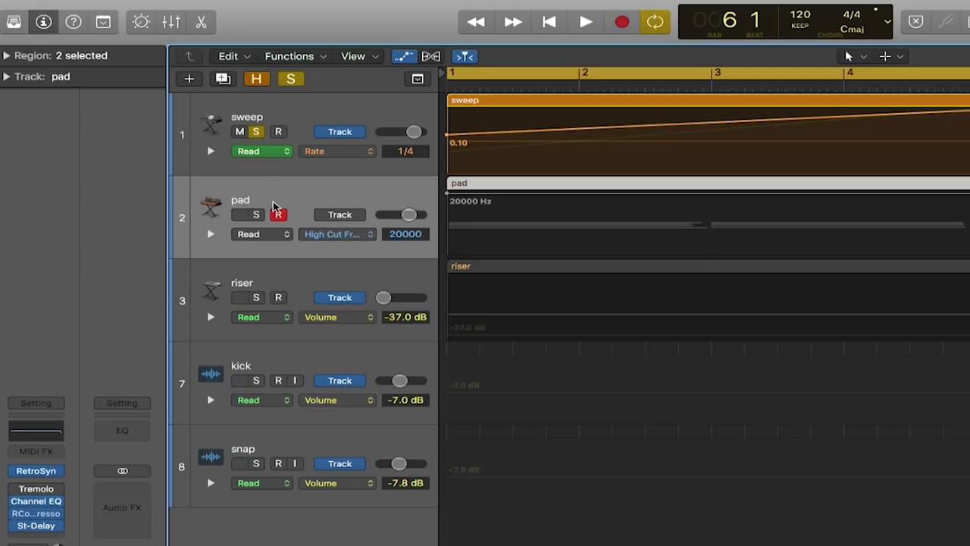
left_click(258, 215)
left_click(257, 132)
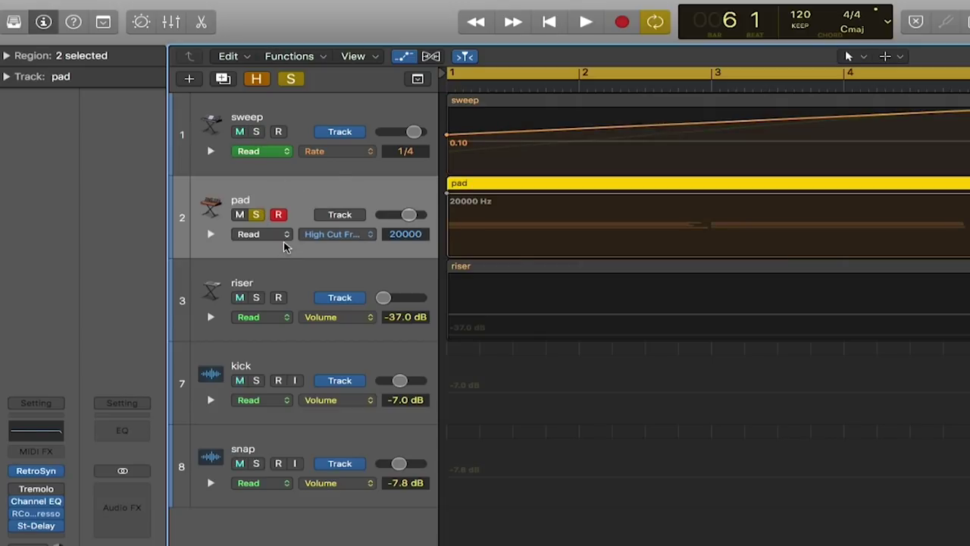
key("space")
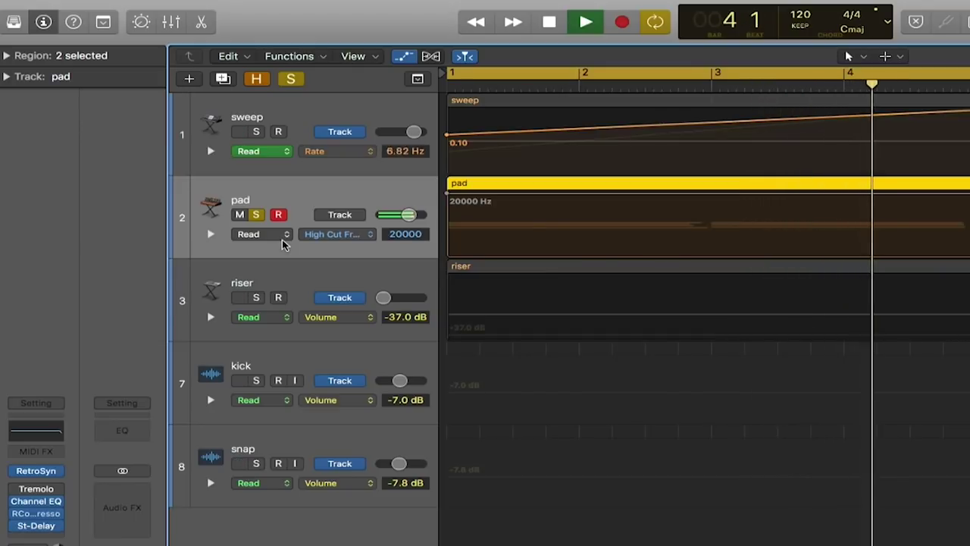
key("space")
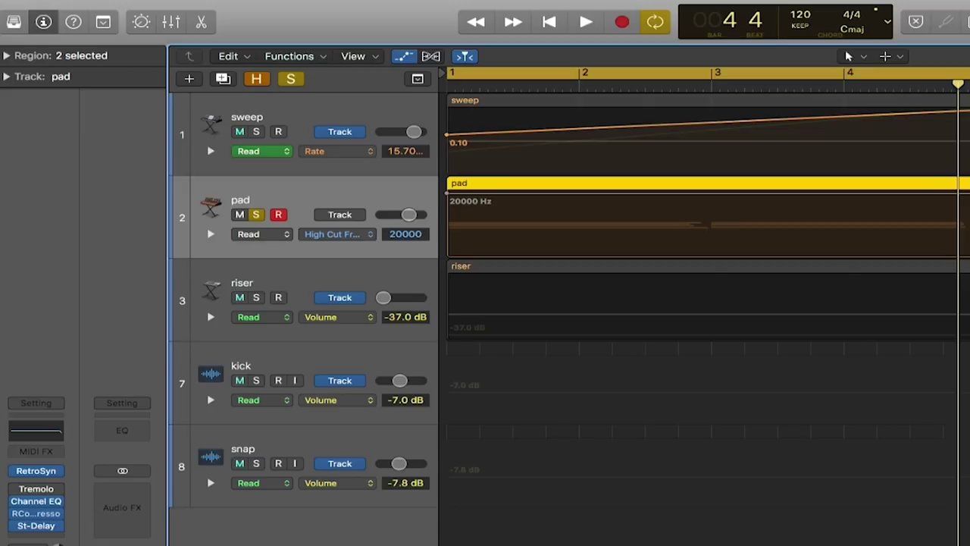
Step: Automate the pad's High Cut from 290 Hz at the start to 16600 at the end, and audition it
left_click(258, 233)
left_click_drag(447, 194, 447, 233)
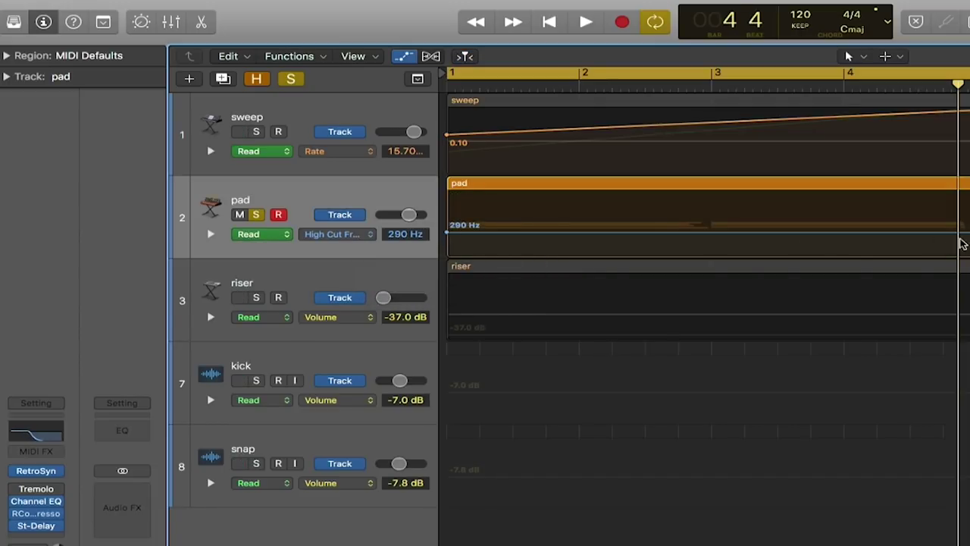
left_click_drag(962, 232, 963, 194)
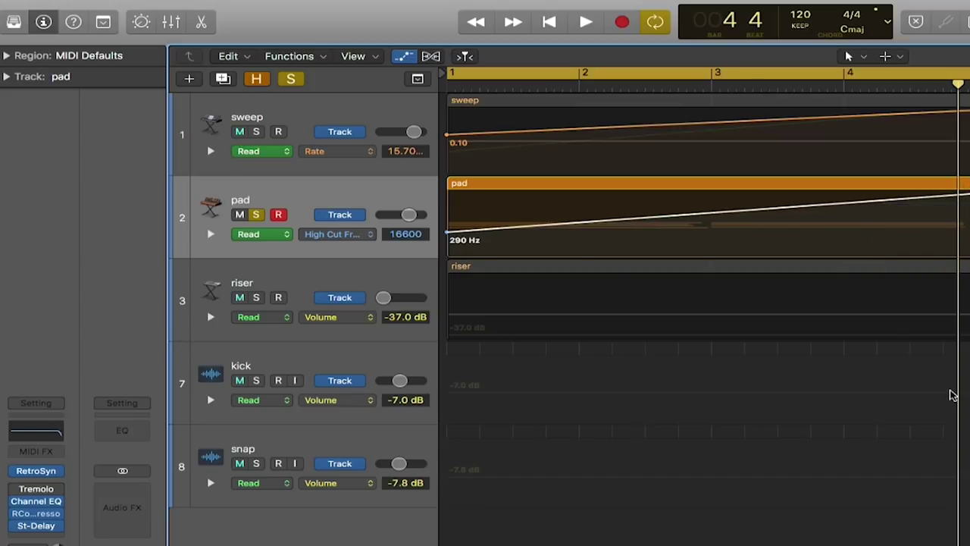
key("space")
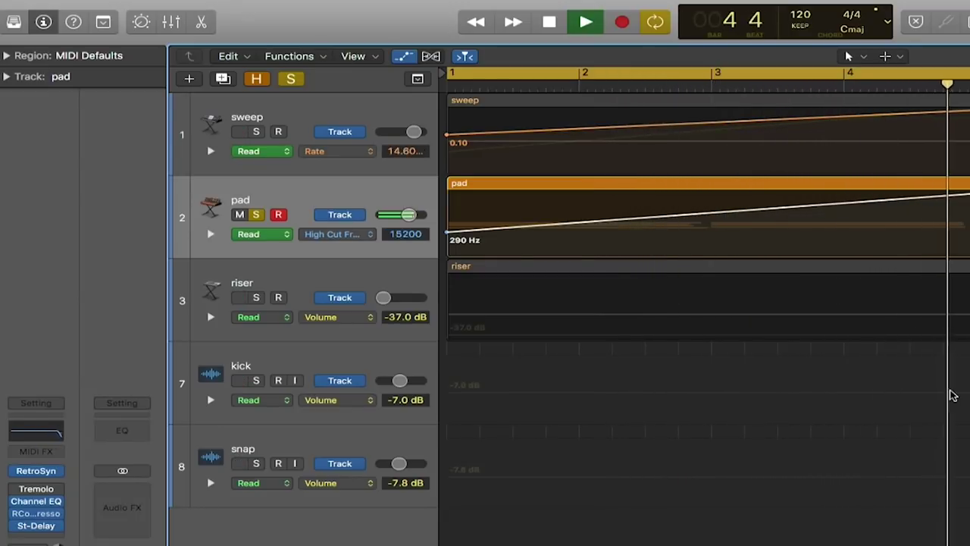
key("space")
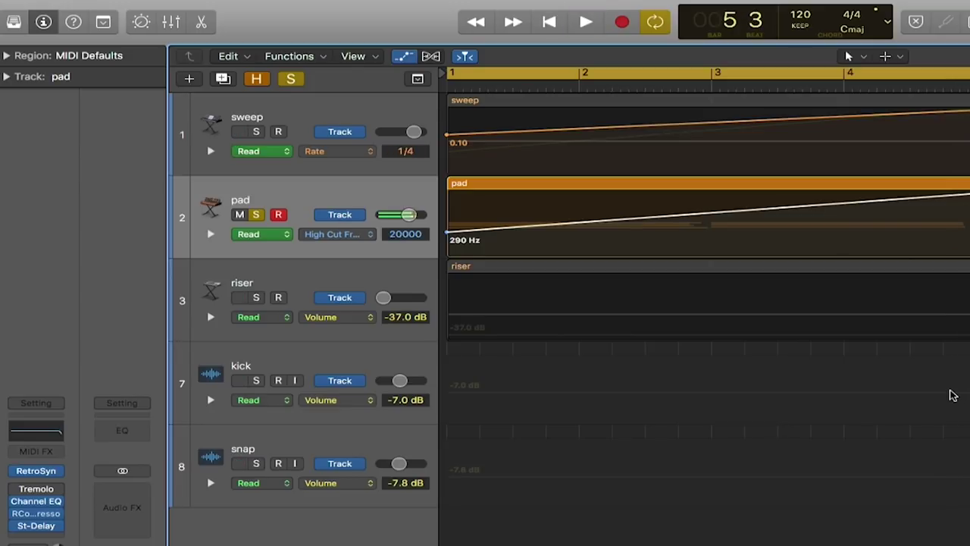
Step: Solo the sweep alongside the pad and replay the buildup from the start of the song
mouse_move(342, 198)
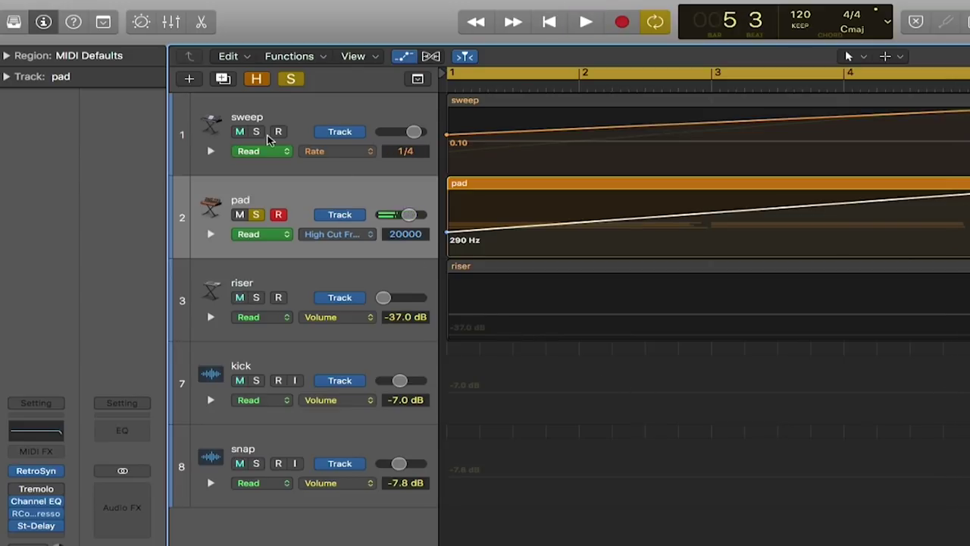
left_click(257, 132)
key("Return")
key("space")
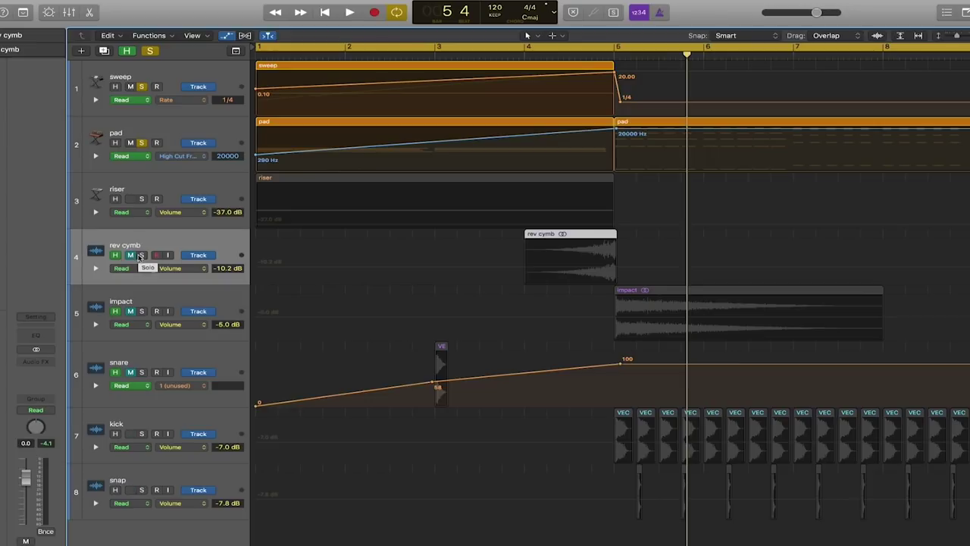
Step: Solo only the rev cymb track and play it from just before the reverse cymbal
left_click(141, 256)
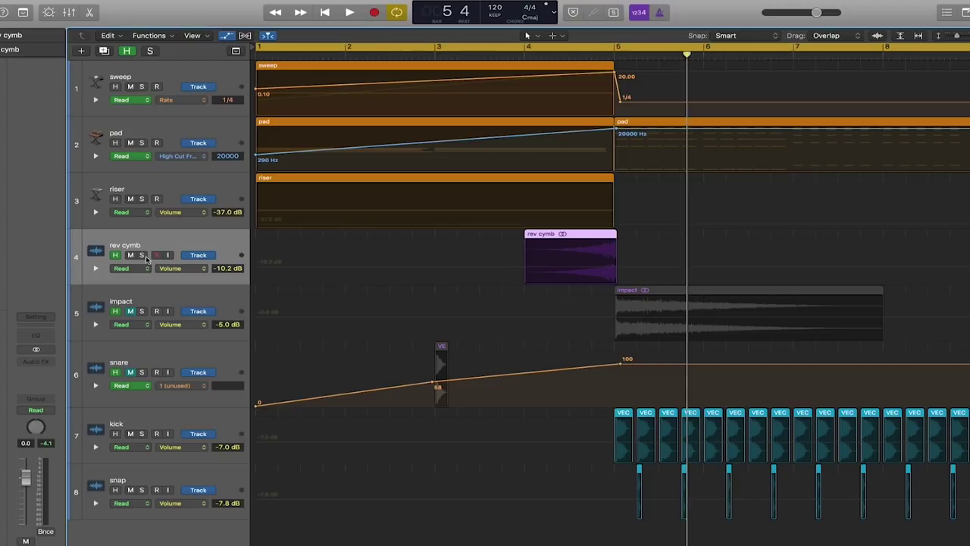
left_click(142, 256, "alt")
double_click(512, 54)
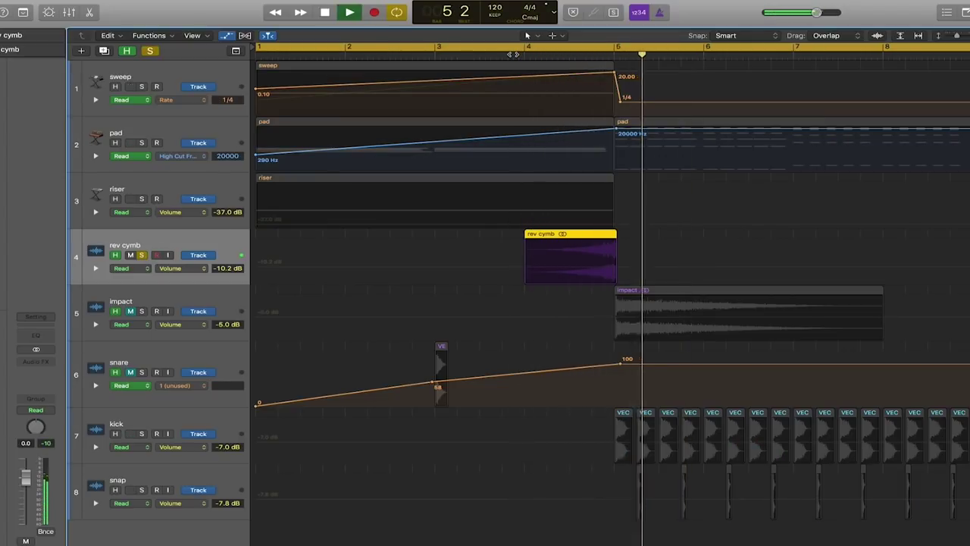
key("space")
Step: Unsolo rev cymb, unmute the impact, hear it land at bar 5, and select the snare track
left_click(141, 255)
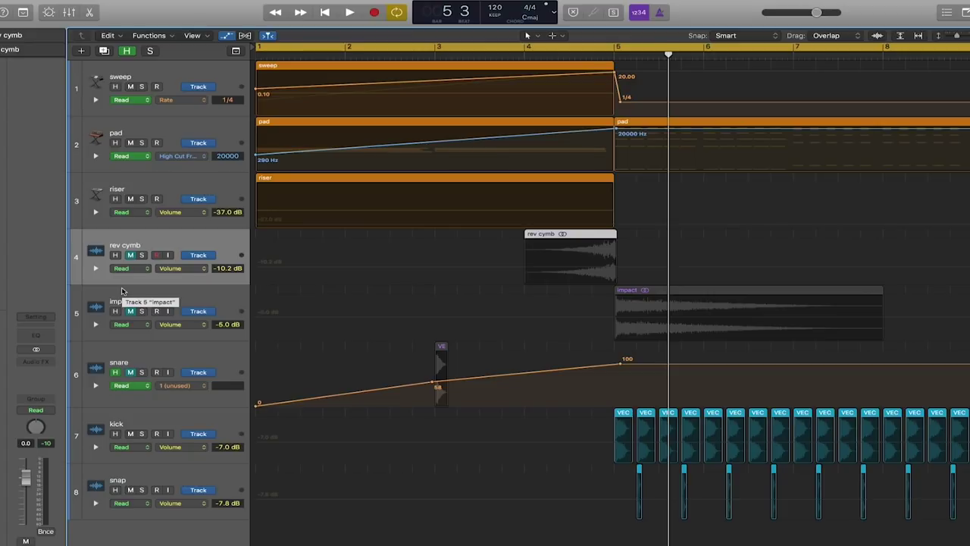
left_click(131, 311)
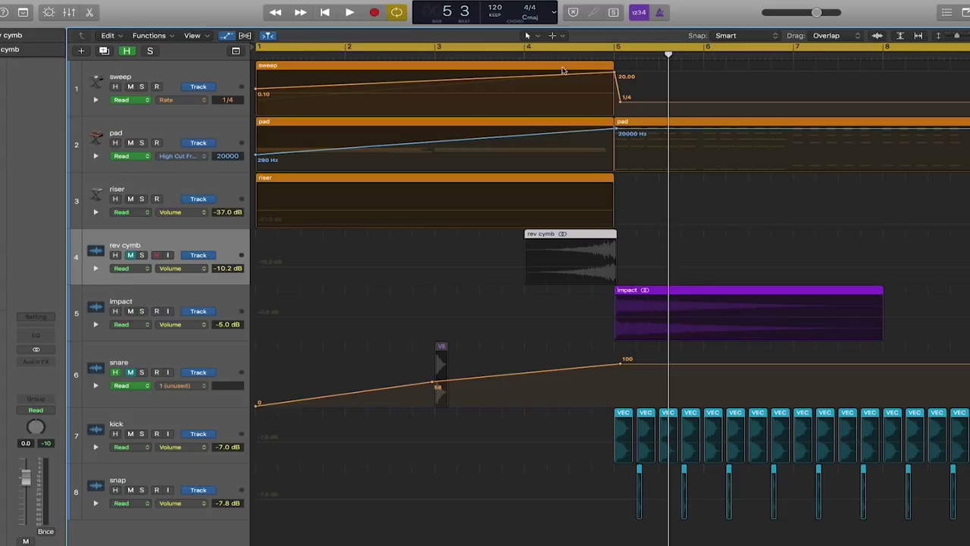
key("space")
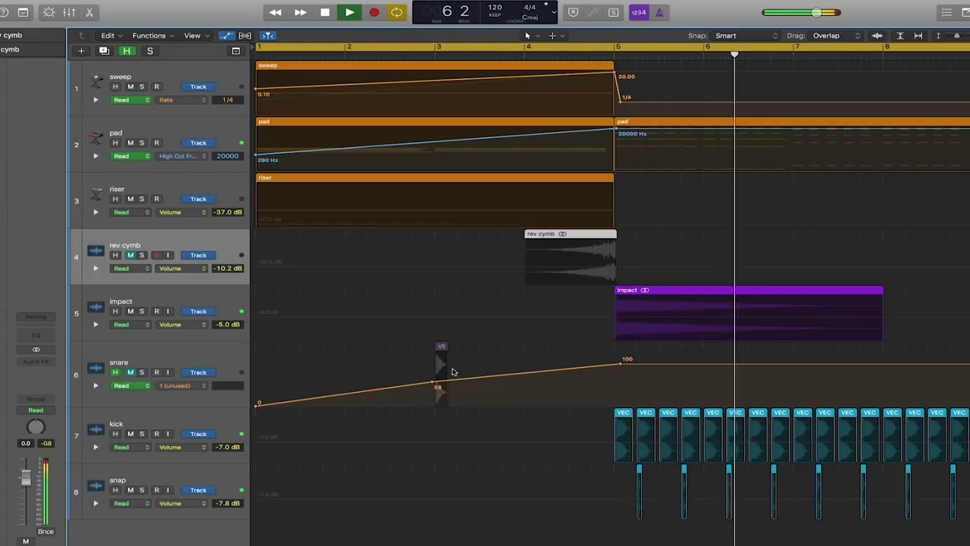
key("space")
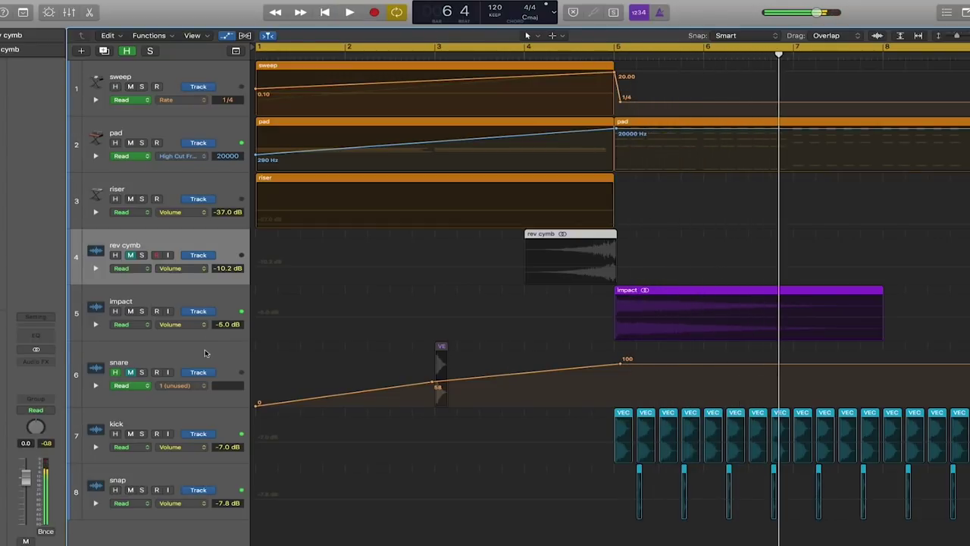
left_click(138, 361)
Step: Hide automation and duplicate the snare hit across bar 3, then copy the four hits into bar 4
key("a")
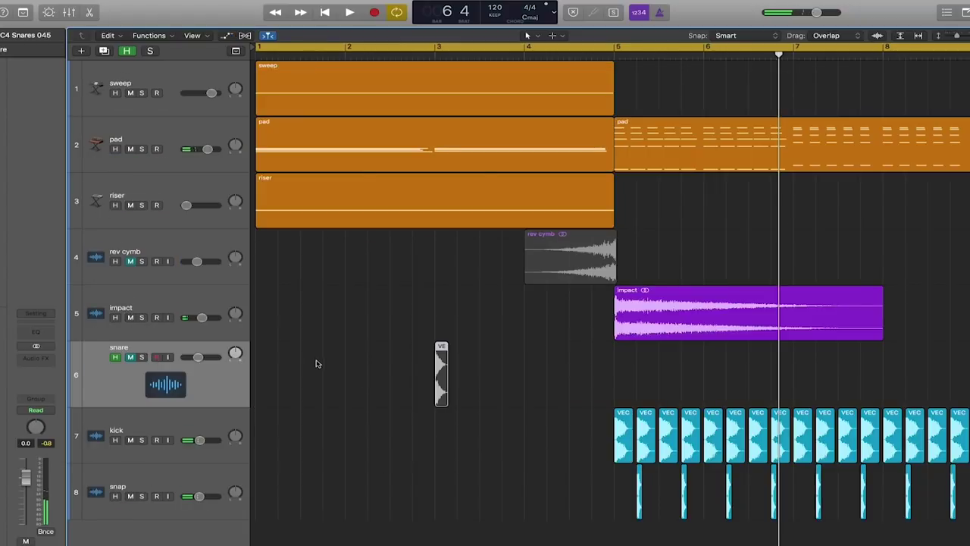
scroll(442, 375, "up", 3)
left_click_drag(448, 392, 539, 393)
left_click(444, 385, "shift")
left_click_drag(693, 361, 414, 390)
left_click_drag(535, 395, 635, 387)
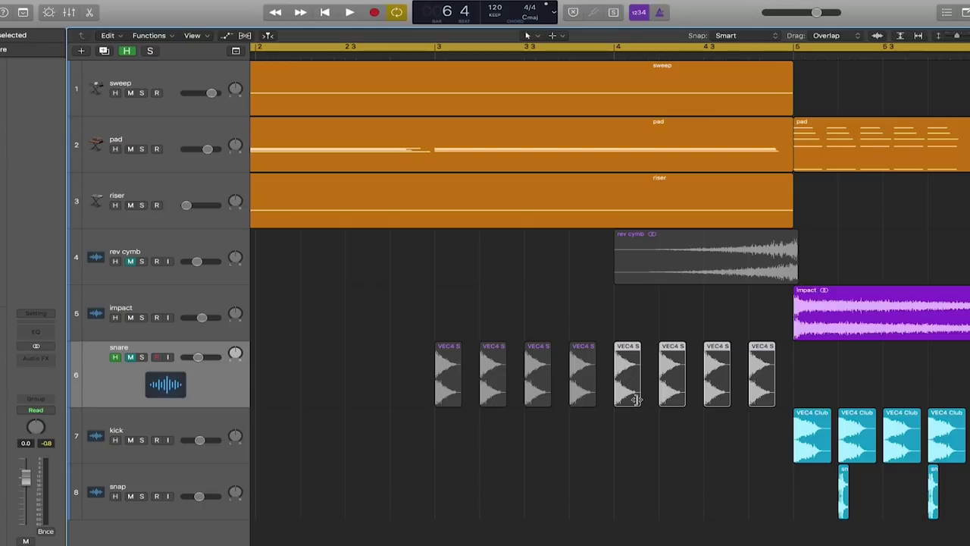
Step: Shorten the copied hits, interleave half-beat copies, and fill before bar 5 with even shorter hits
left_click_drag(636, 401, 623, 402)
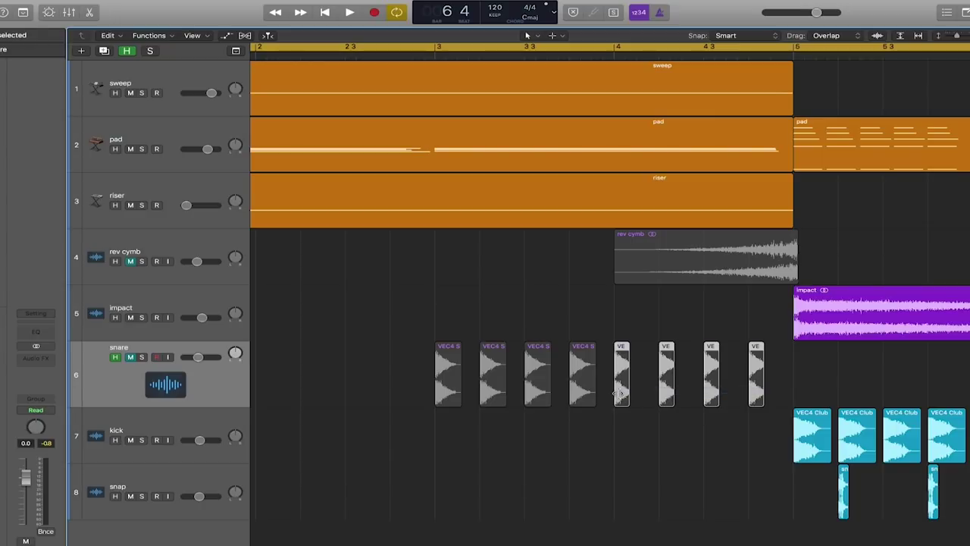
left_click_drag(620, 395, 645, 401)
left_click_drag(814, 384, 709, 389)
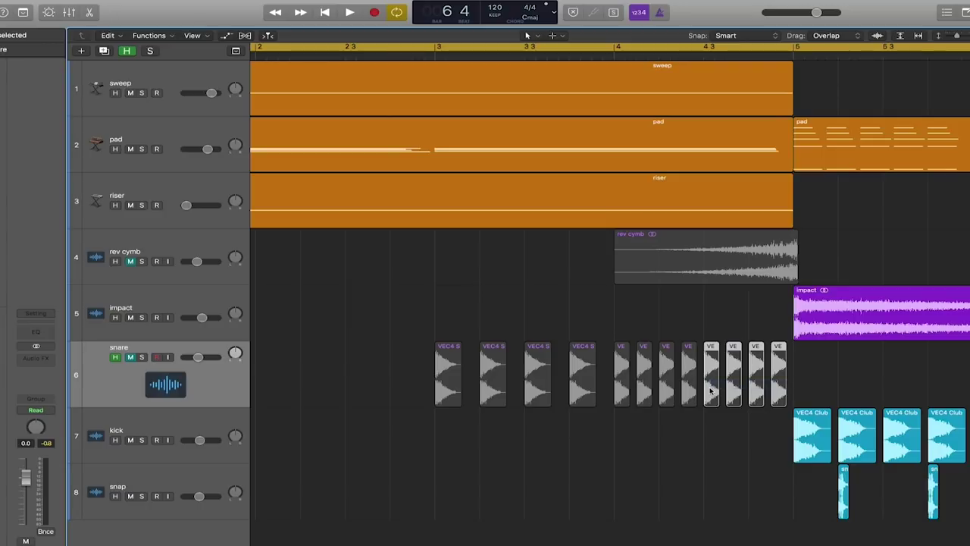
scroll(709, 389, "up", 2)
scroll(710, 389, "up", 2)
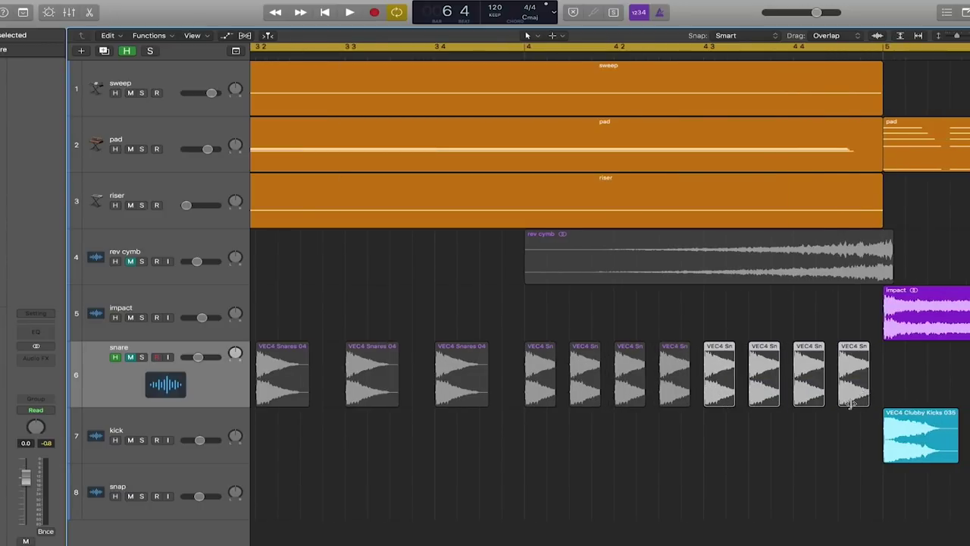
left_click_drag(865, 403, 847, 408)
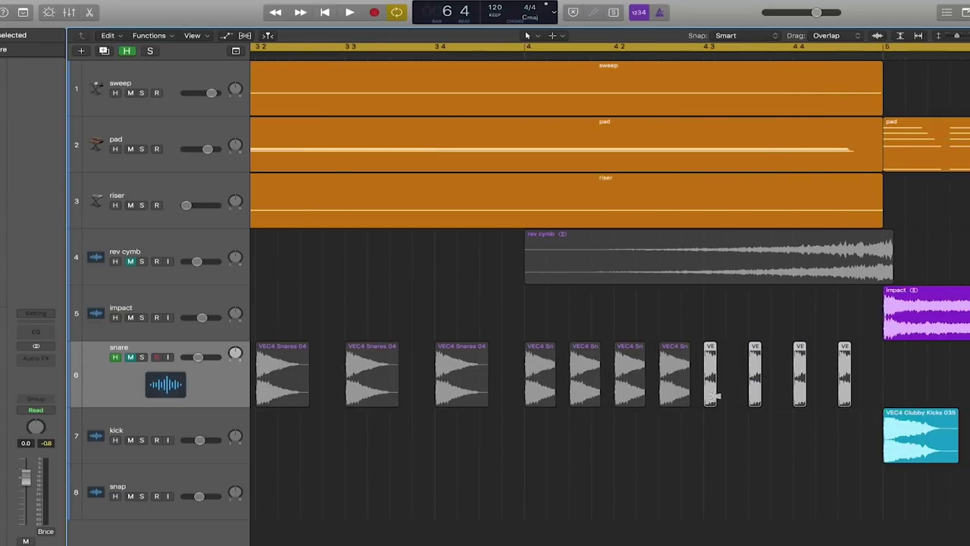
left_click_drag(718, 398, 733, 400)
Step: Unmute the snare and rev cymb tracks and play the whole buildup from bar 1 through the drop to bar 8
scroll(747, 436, "down", 5)
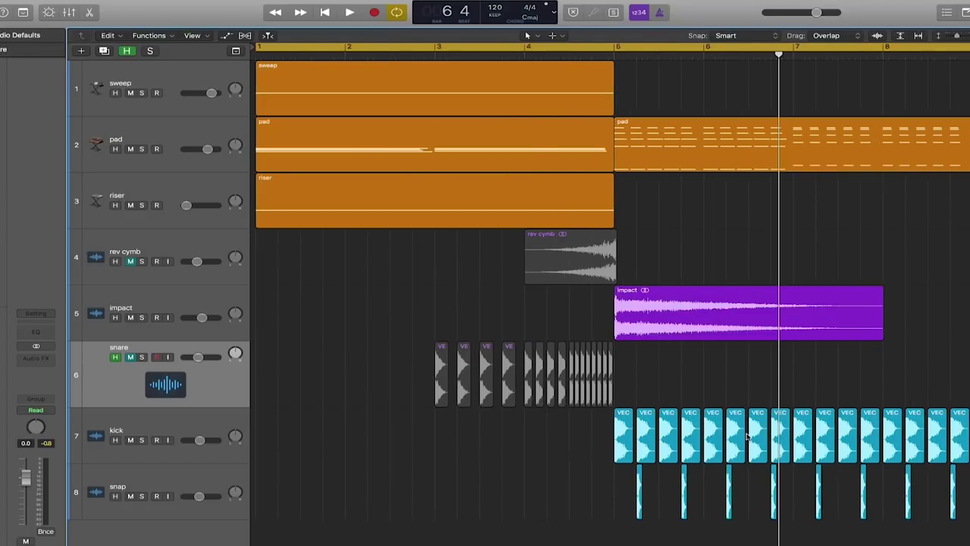
left_click(130, 357)
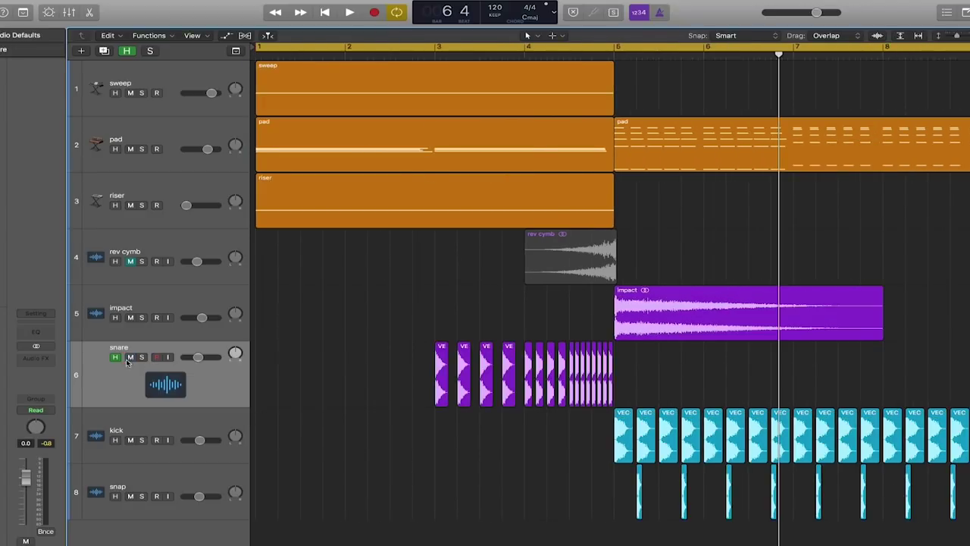
left_click(131, 261)
key("Return")
key("space")
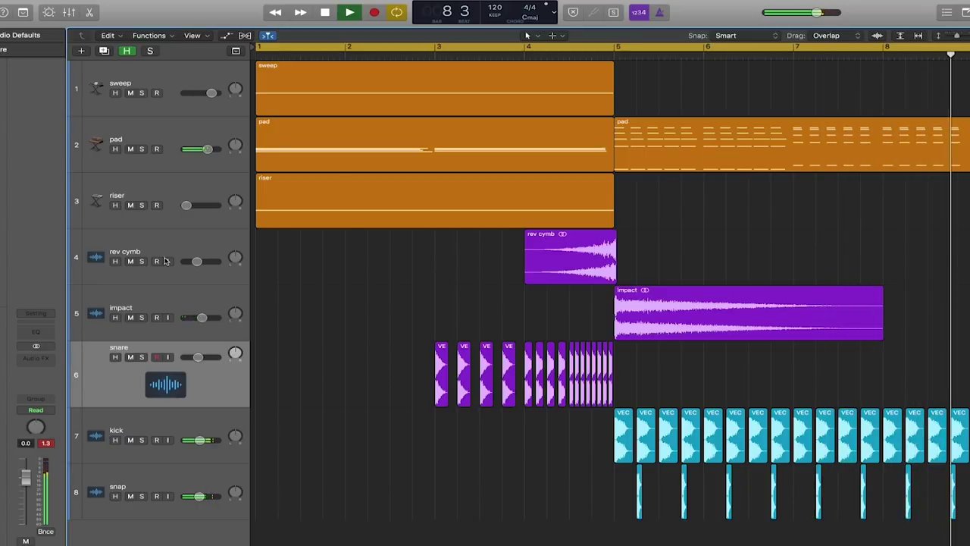
key("space")
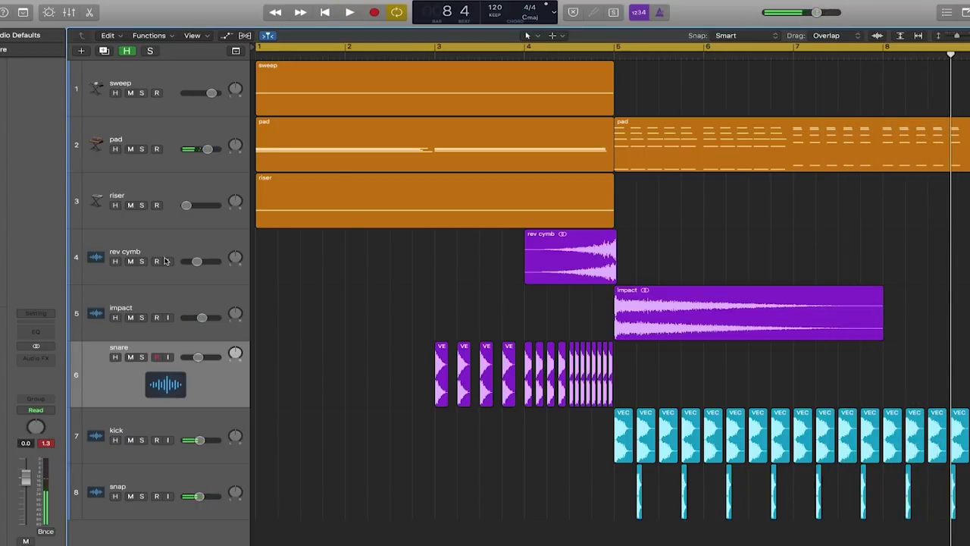